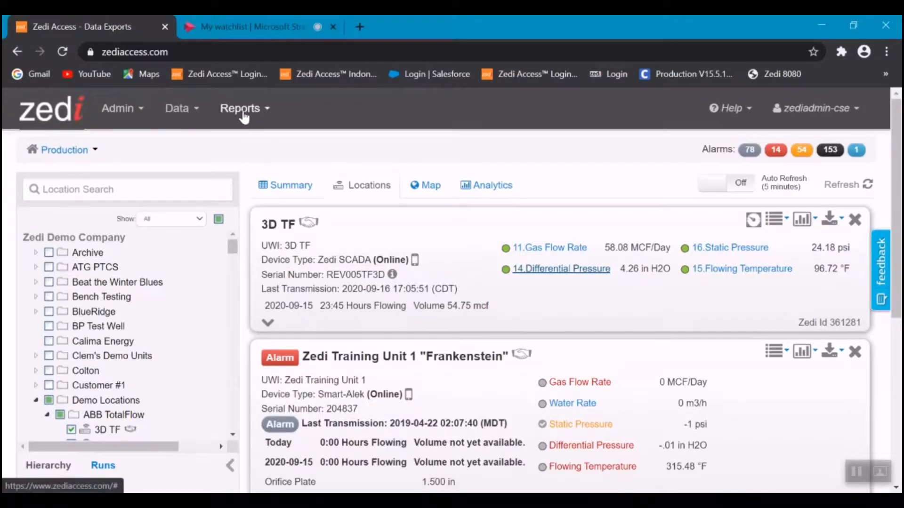
Step: Open the Report Center and start adding a new report for the selected locations
{"action": "left_click", "coordinate": [243, 116]}
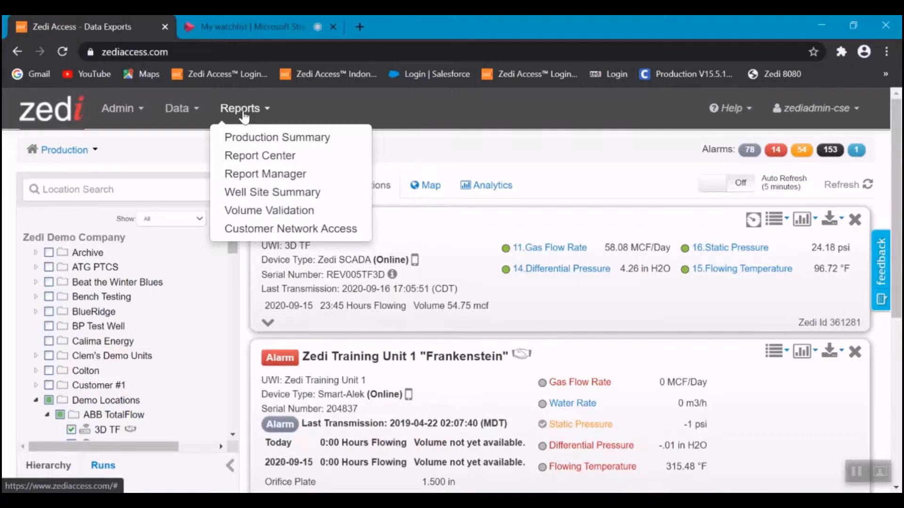
{"action": "left_click", "coordinate": [263, 156]}
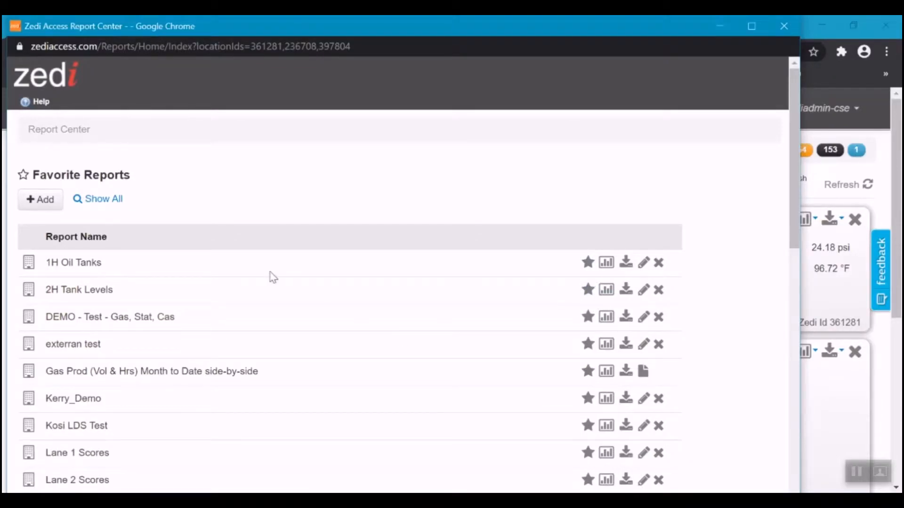
{"action": "left_click", "coordinate": [42, 211]}
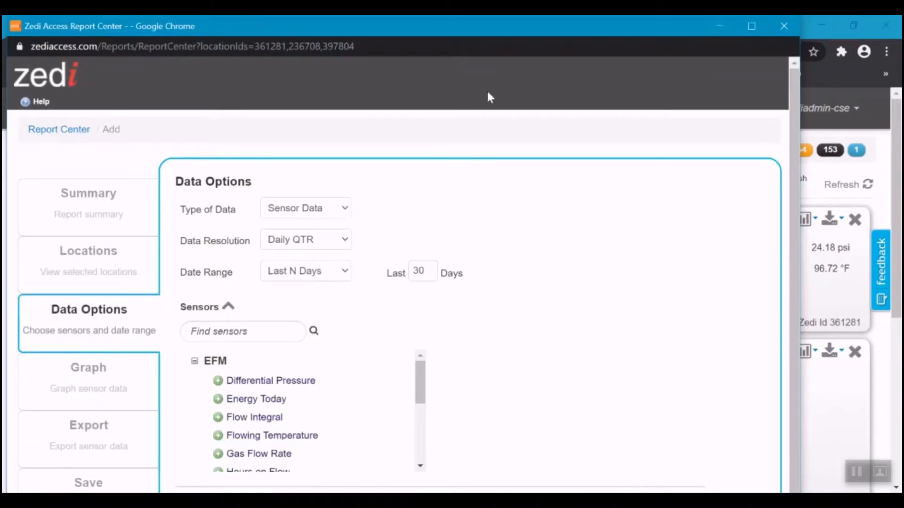
Step: Configure the report's data options with Sensor Data type, Daily QTR resolution and the Last Month date range
{"action": "scroll", "coordinate": [594, 179], "scroll_direction": "down", "scroll_amount": 1}
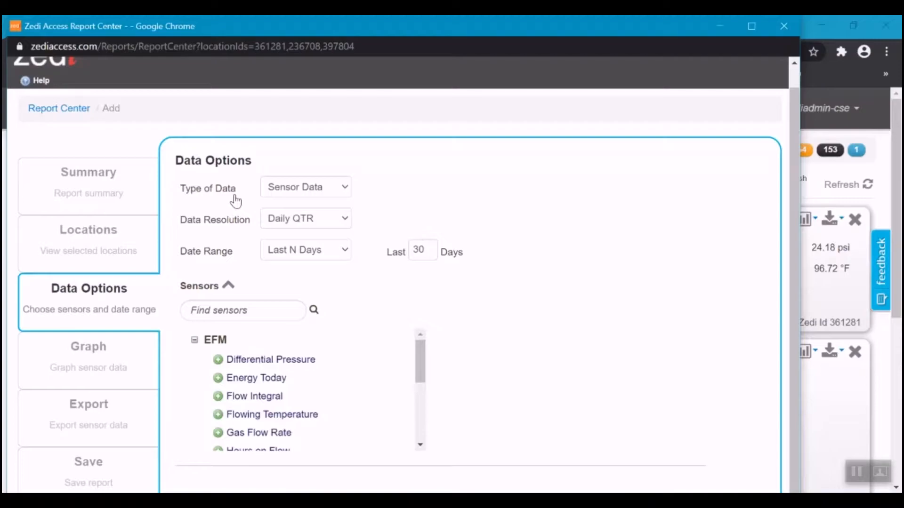
{"action": "left_click", "coordinate": [325, 199]}
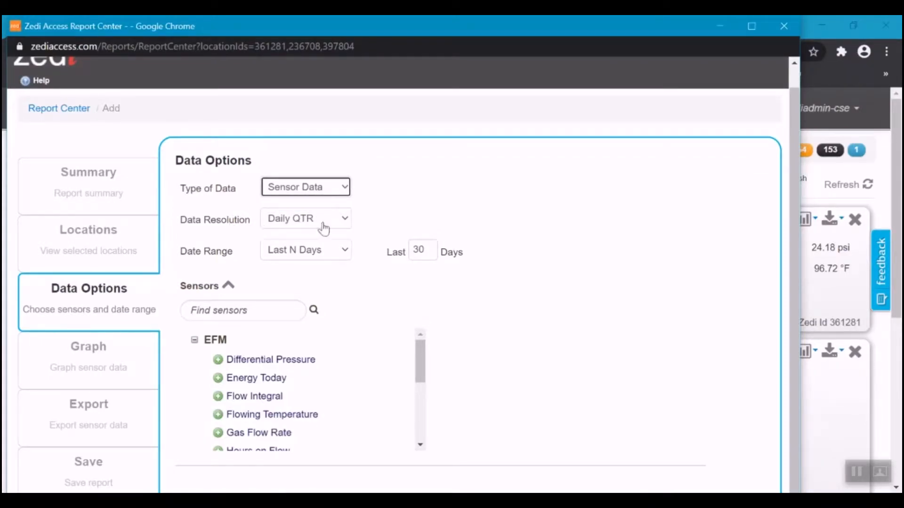
{"action": "left_click", "coordinate": [324, 229]}
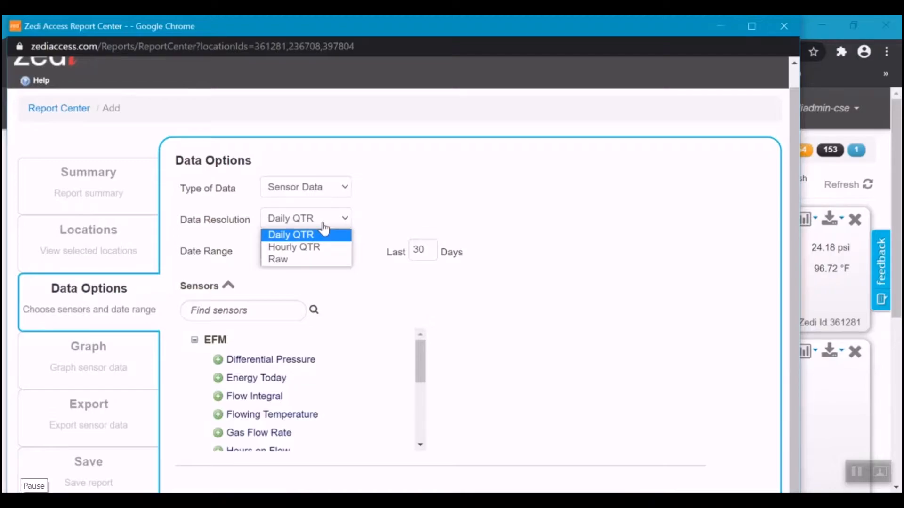
{"action": "left_click", "coordinate": [323, 232]}
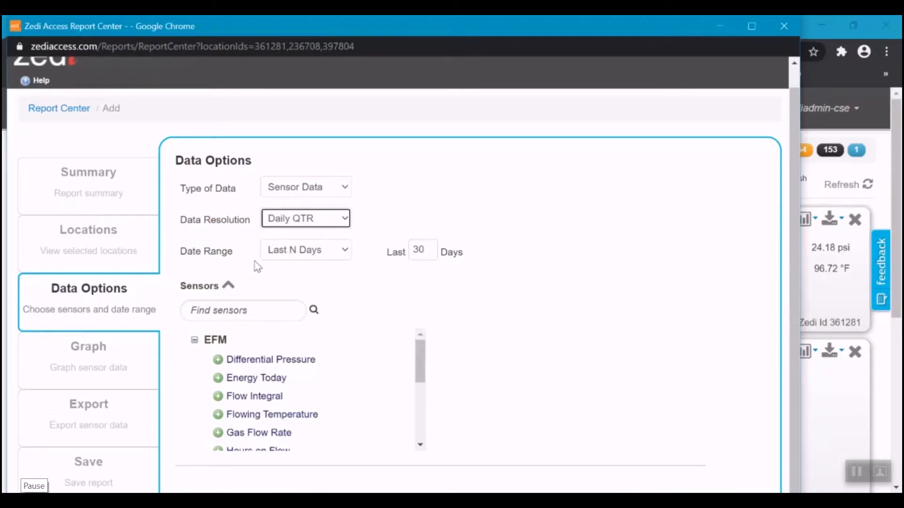
{"action": "left_click", "coordinate": [319, 258]}
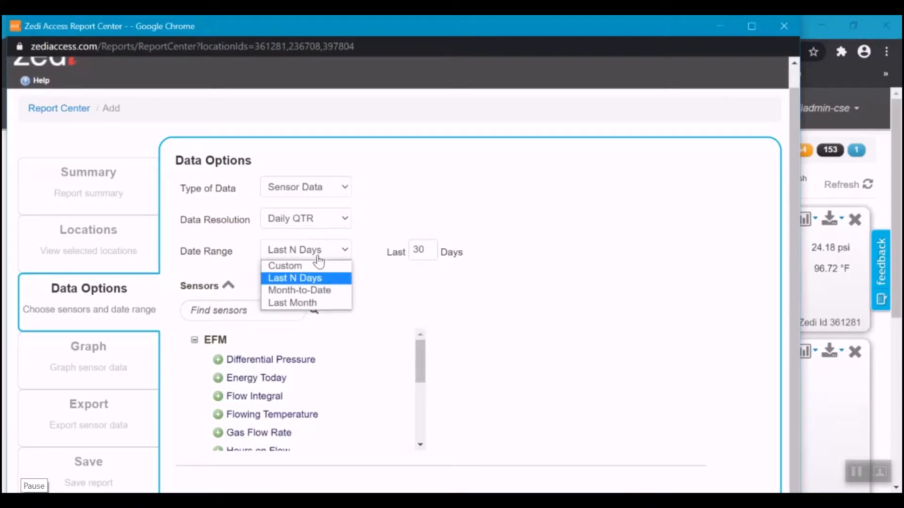
{"action": "left_click", "coordinate": [429, 248]}
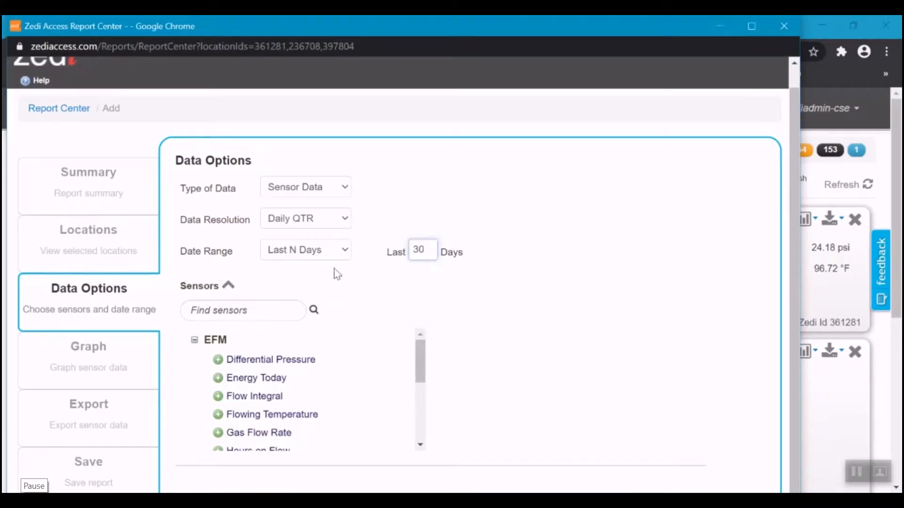
{"action": "left_click", "coordinate": [310, 258]}
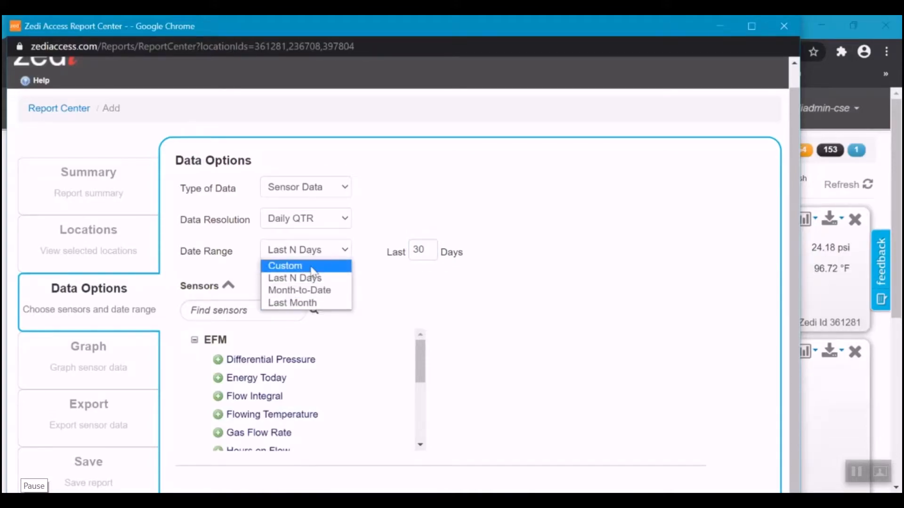
{"action": "left_click", "coordinate": [321, 305]}
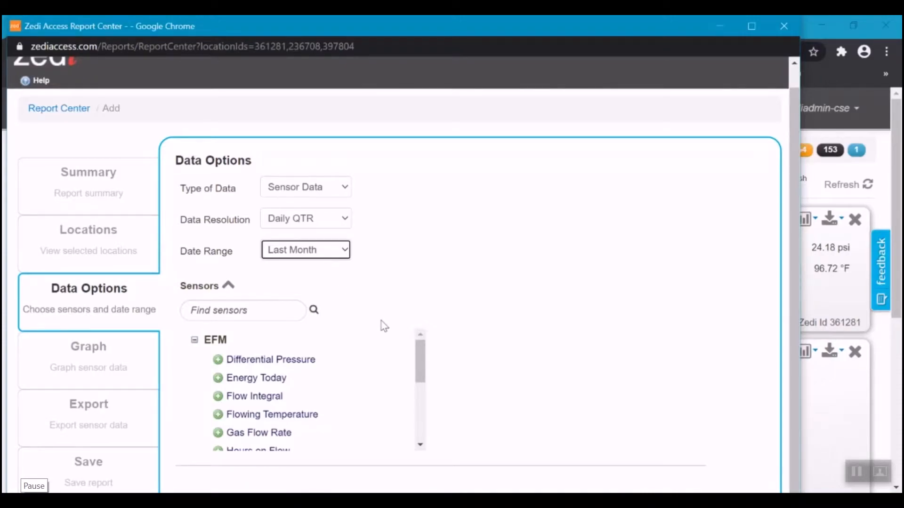
Step: Add the EFM sensors Differential Pressure, Energy Today, Flow Integral and Flowing Temperature to the report
{"action": "left_click", "coordinate": [251, 314]}
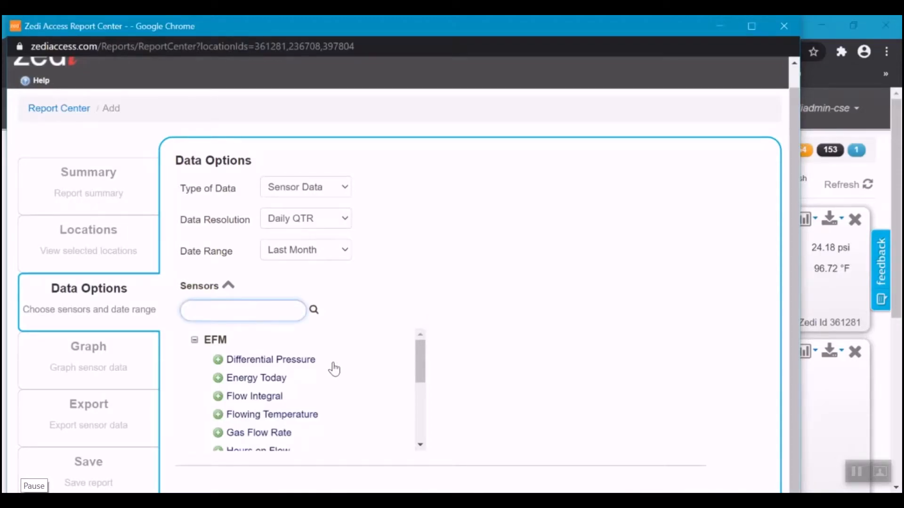
{"action": "left_click", "coordinate": [298, 365]}
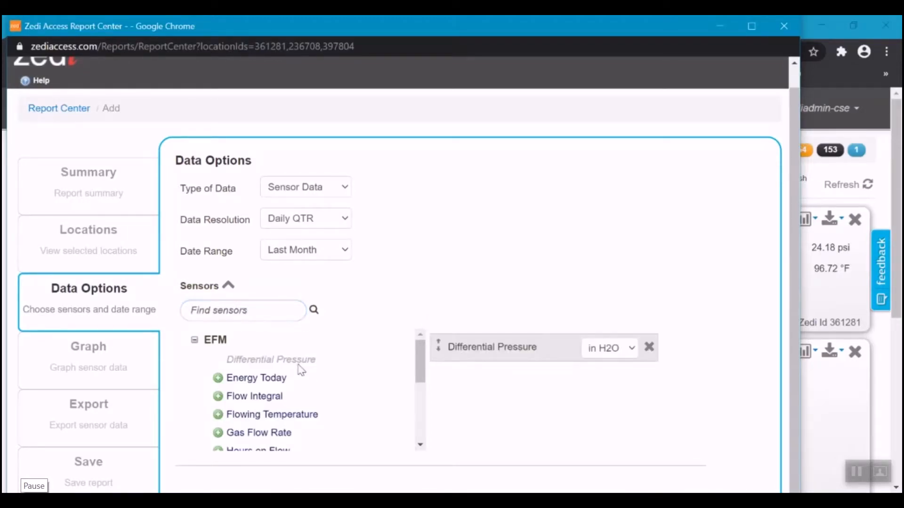
{"action": "left_click", "coordinate": [282, 379]}
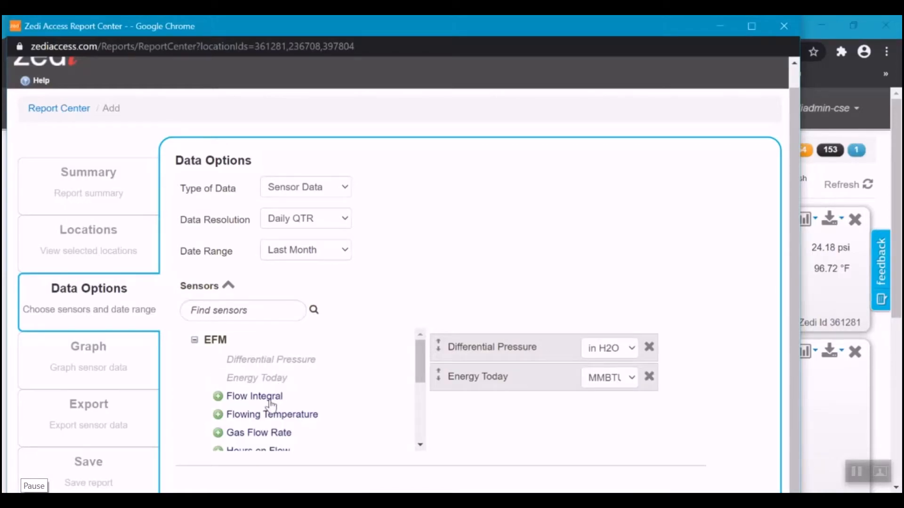
{"action": "left_click", "coordinate": [268, 399]}
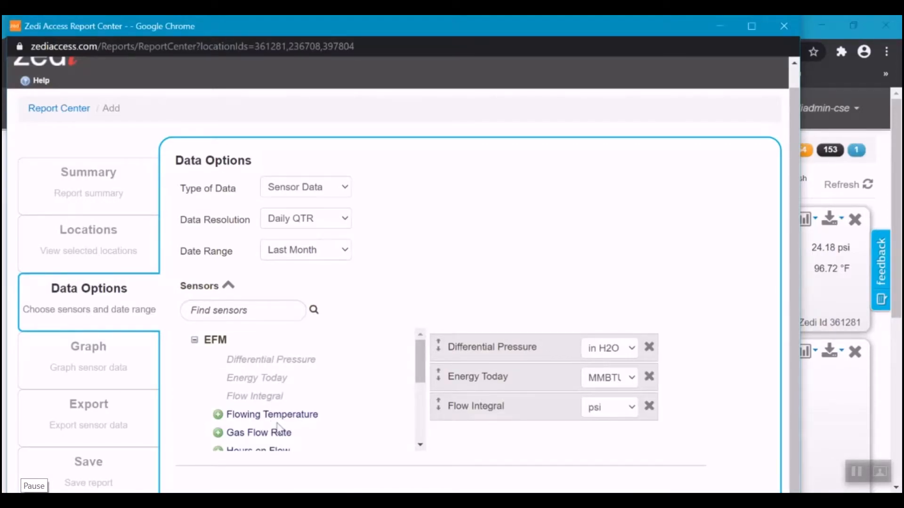
{"action": "left_click", "coordinate": [269, 421]}
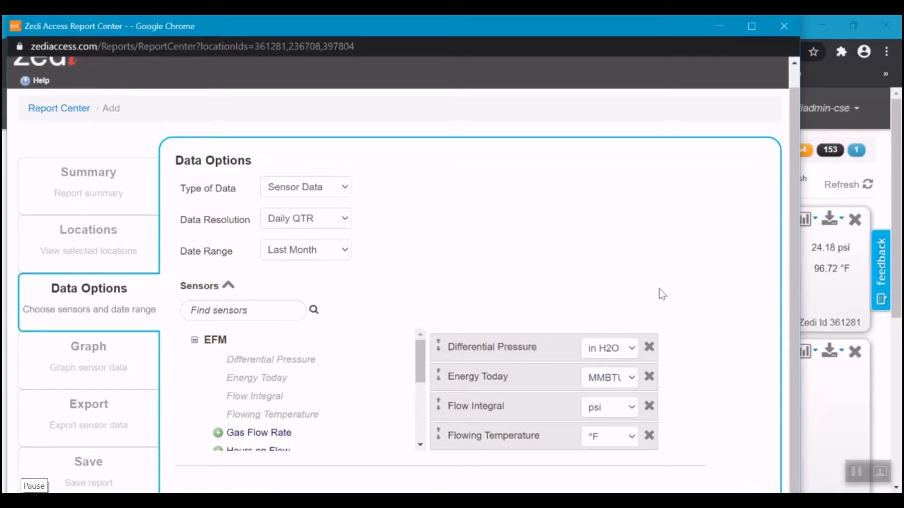
Step: Graph the chosen sensors and toggle the Differential Pressure, Energy and Flowing Temperature series off and back on for 3D TF
{"action": "left_click", "coordinate": [110, 358]}
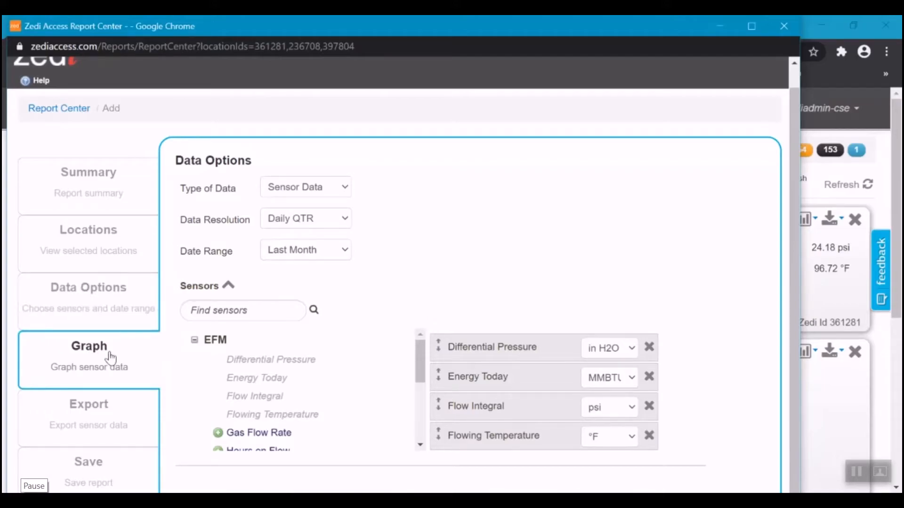
{"action": "left_click", "coordinate": [732, 170]}
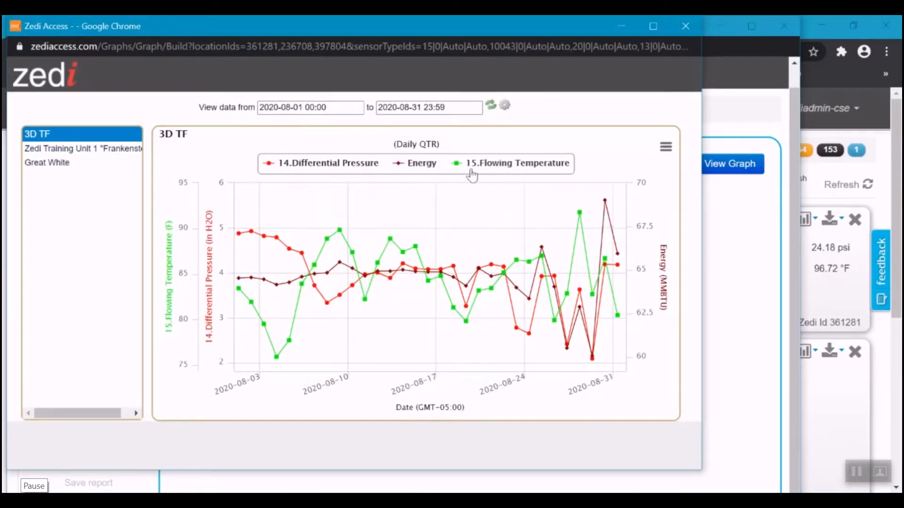
{"action": "left_click", "coordinate": [505, 171]}
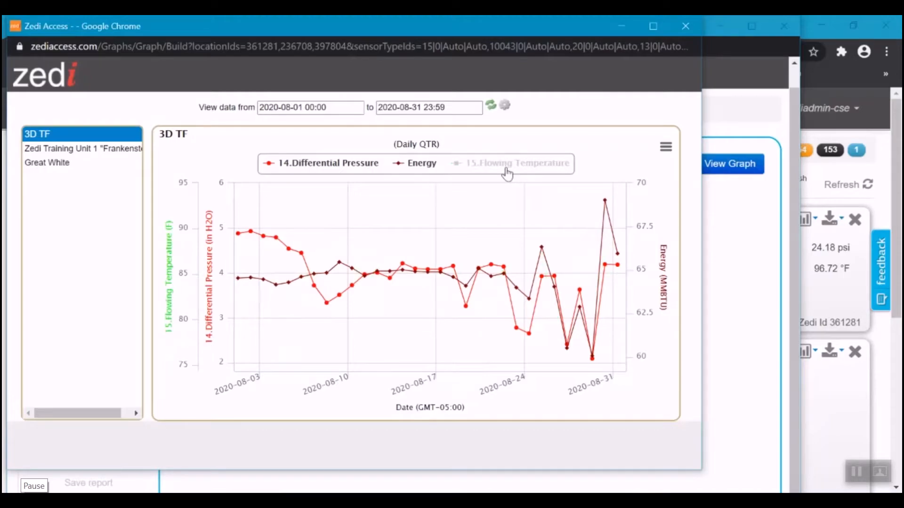
{"action": "left_click", "coordinate": [419, 165]}
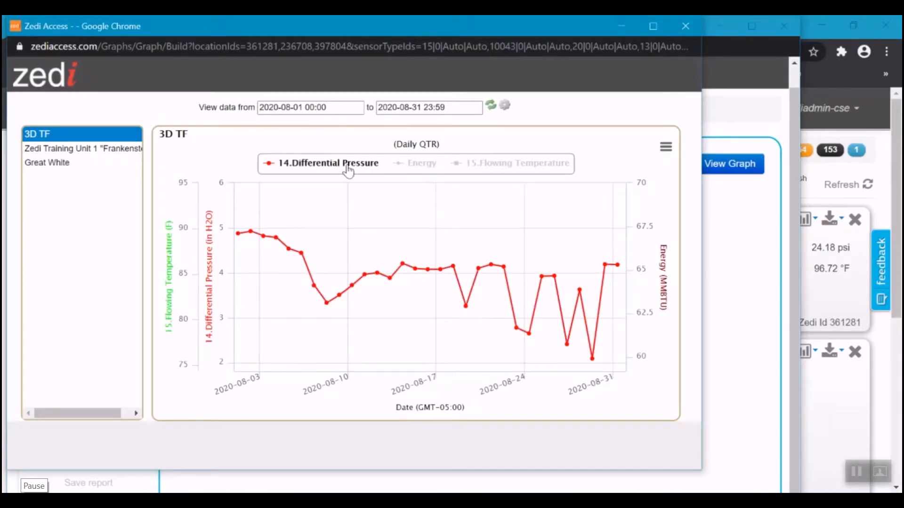
{"action": "left_click", "coordinate": [348, 169]}
{"action": "left_click", "coordinate": [419, 166]}
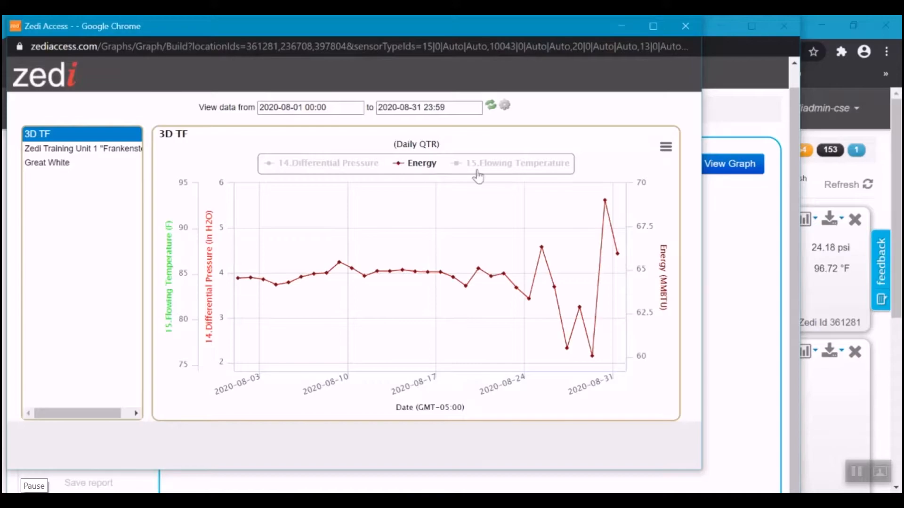
{"action": "left_click", "coordinate": [491, 164]}
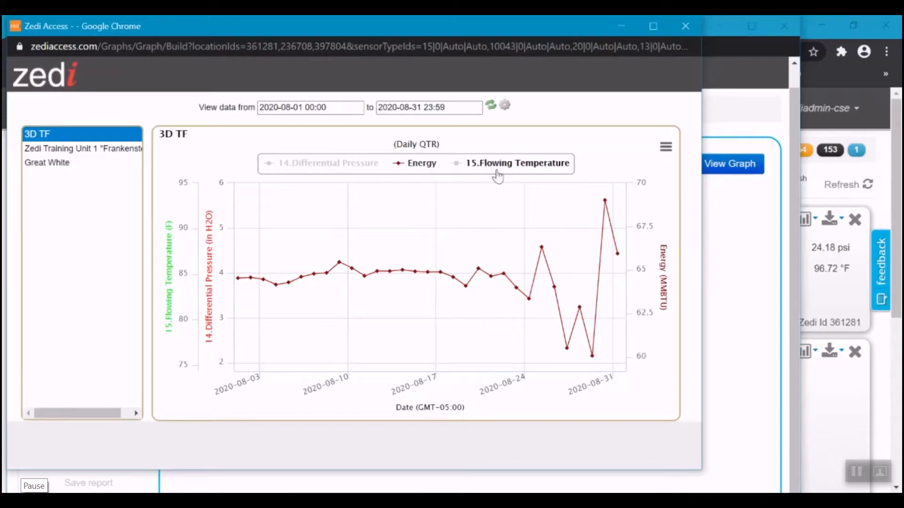
{"action": "left_click", "coordinate": [350, 173]}
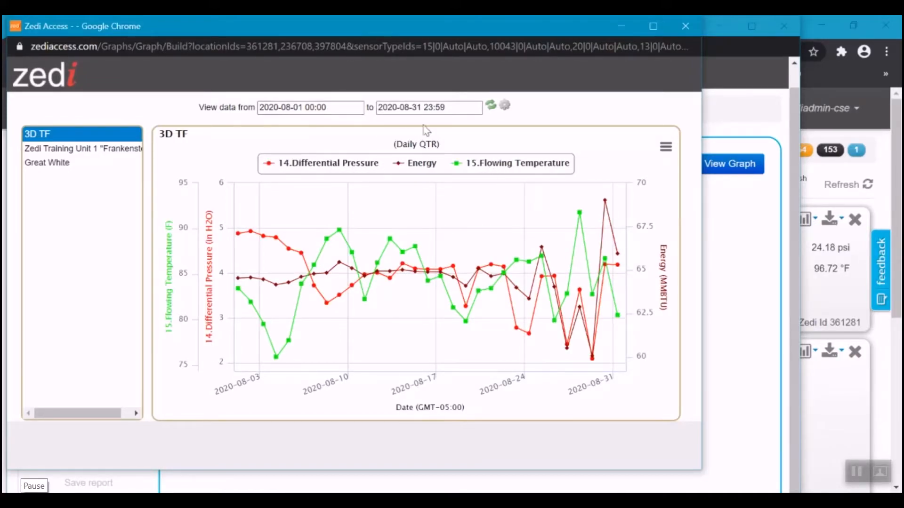
Step: Check the graphs of Zedi Training Unit 1 "Frankenstein", Great White and 3D TF, and close the graph window
{"action": "left_click", "coordinate": [107, 156]}
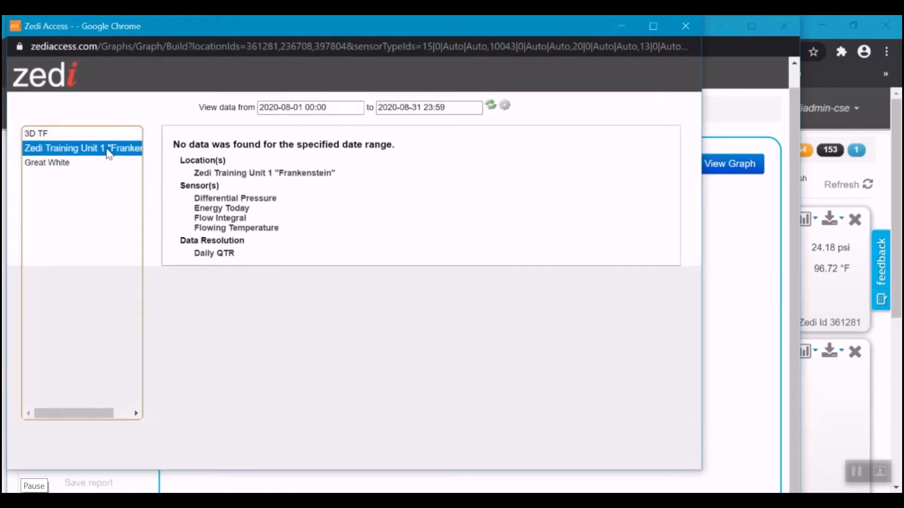
{"action": "left_click", "coordinate": [61, 165]}
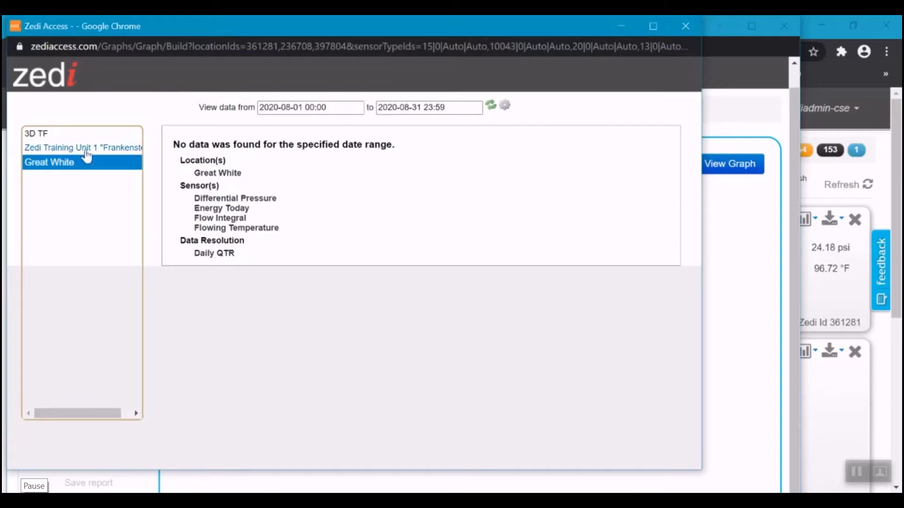
{"action": "left_click", "coordinate": [63, 135]}
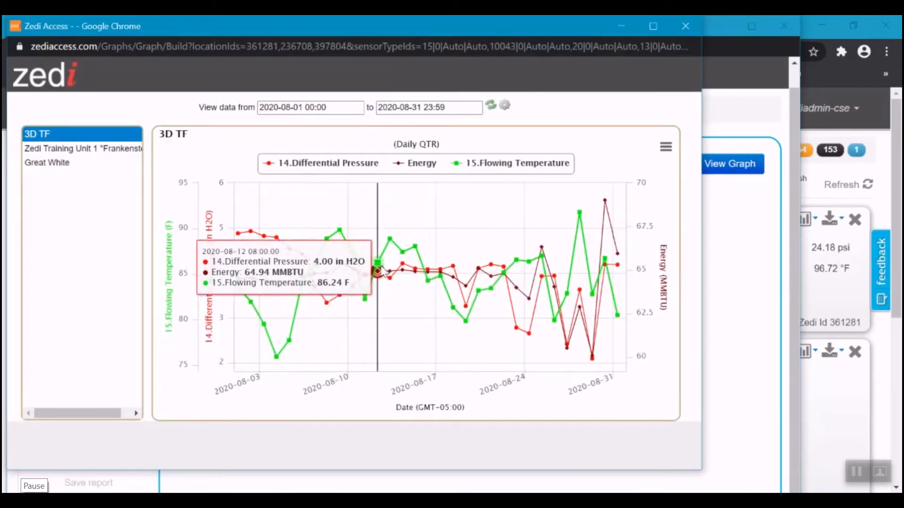
{"action": "left_click", "coordinate": [685, 26]}
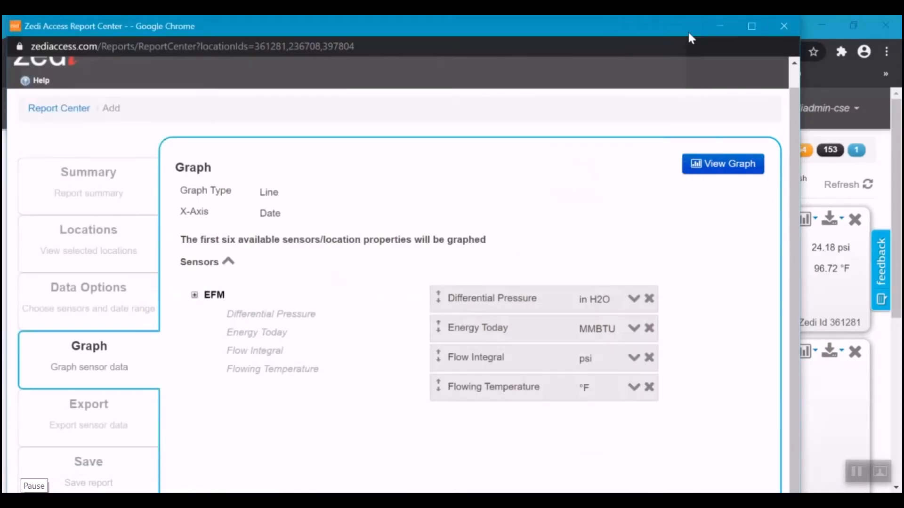
Step: Export the sensor data as one file, with totals and side-by-side format turned off
{"action": "left_click", "coordinate": [116, 416]}
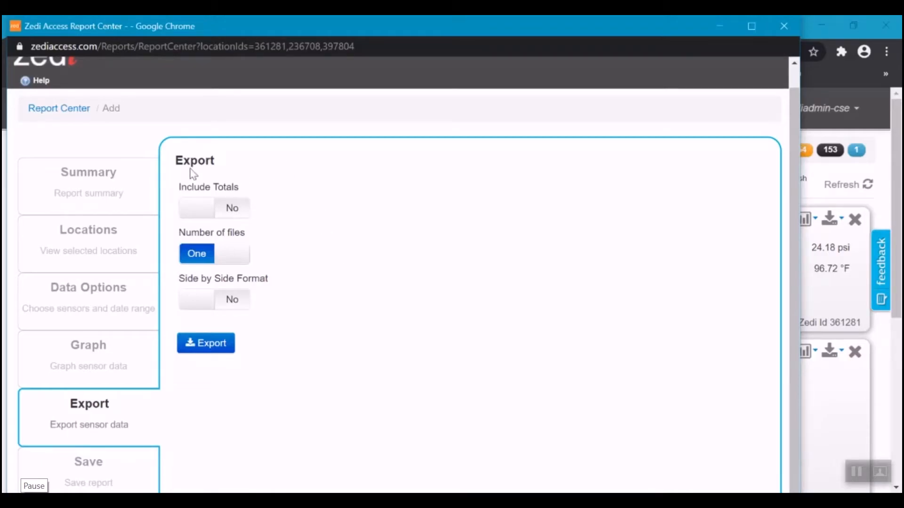
{"action": "left_click", "coordinate": [196, 212]}
{"action": "left_click", "coordinate": [196, 209]}
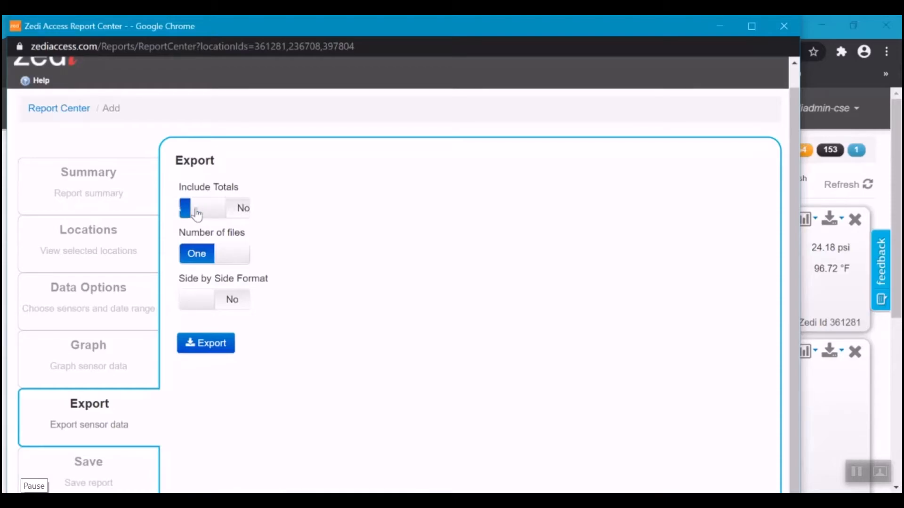
{"action": "left_click", "coordinate": [239, 258]}
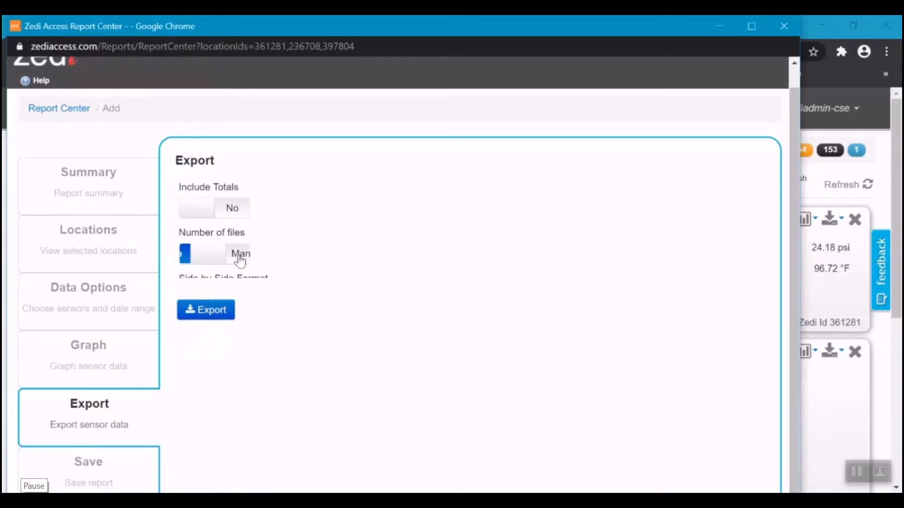
{"action": "left_click", "coordinate": [210, 257]}
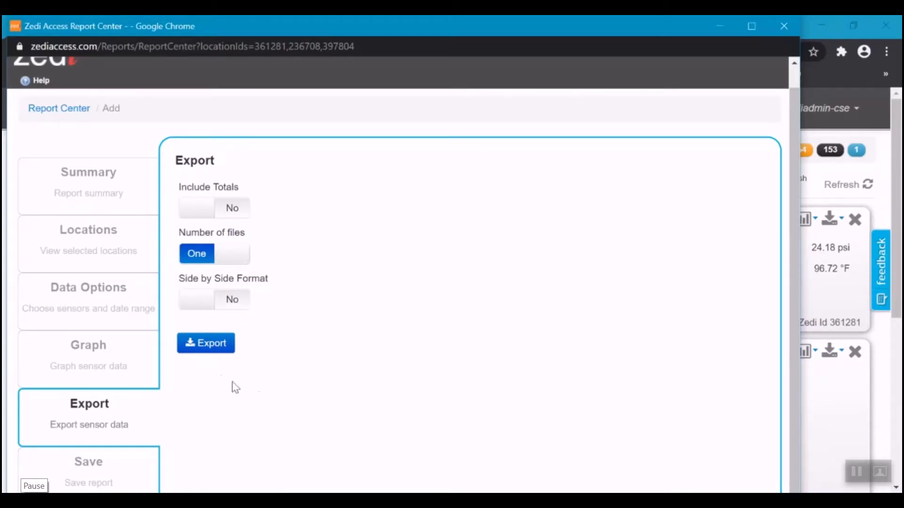
{"action": "left_click", "coordinate": [189, 343]}
Step: Set the report scope to Company in the report's save settings
{"action": "left_click", "coordinate": [96, 478]}
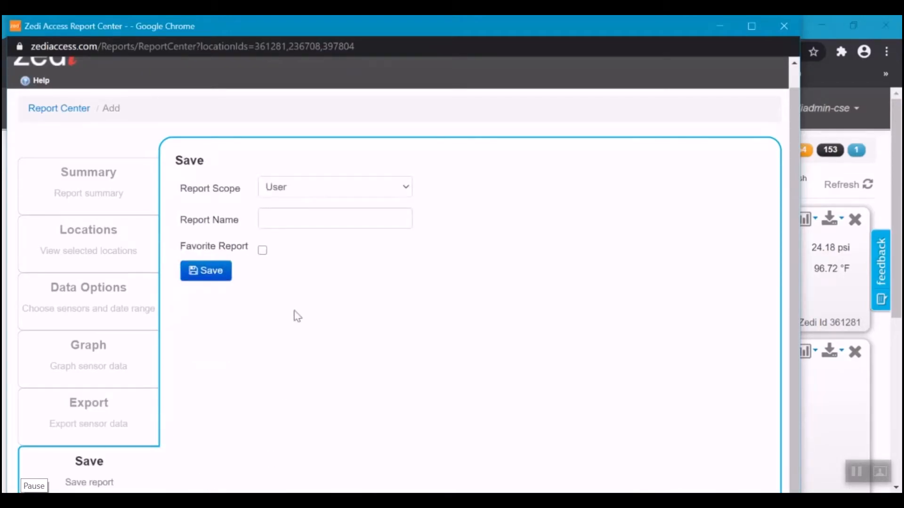
{"action": "left_click", "coordinate": [300, 194]}
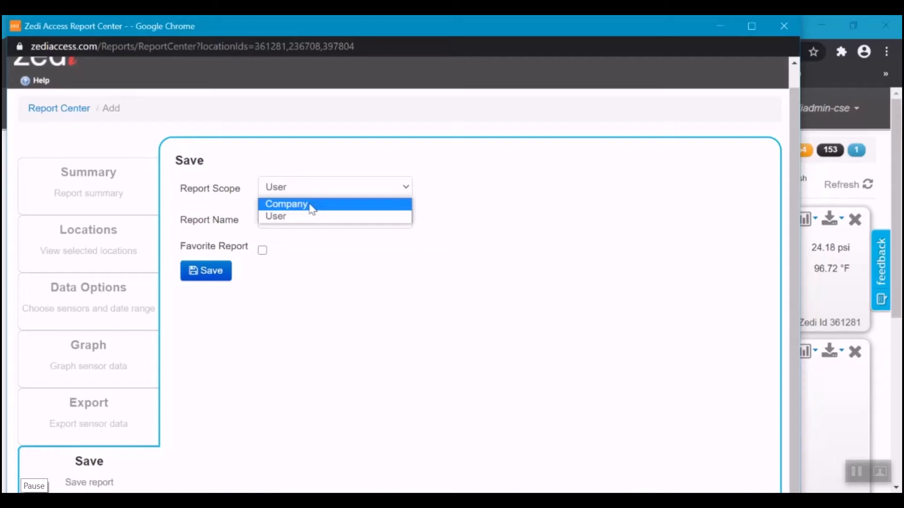
{"action": "left_click", "coordinate": [311, 205]}
{"action": "left_click", "coordinate": [305, 193]}
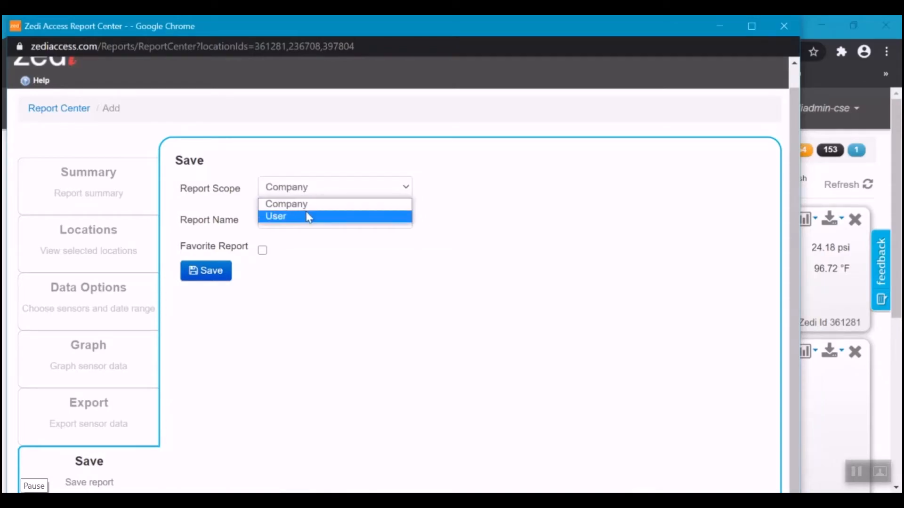
{"action": "left_click", "coordinate": [308, 218]}
{"action": "left_click", "coordinate": [303, 192]}
{"action": "left_click", "coordinate": [304, 198]}
{"action": "left_click", "coordinate": [300, 193]}
{"action": "left_click", "coordinate": [304, 203]}
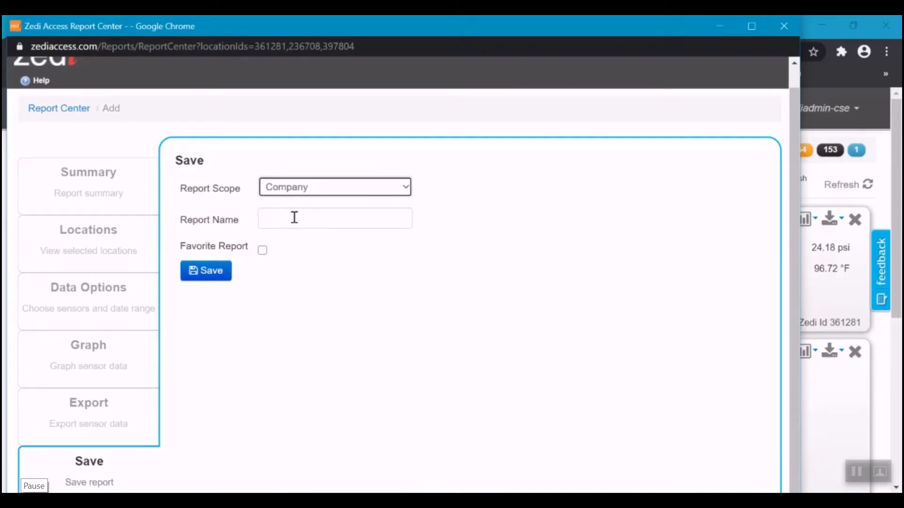
Step: Name the report Test 987, mark it as a favorite, save it and close the Report Center window
{"action": "left_click", "coordinate": [294, 217]}
{"action": "type", "text": "Test"}
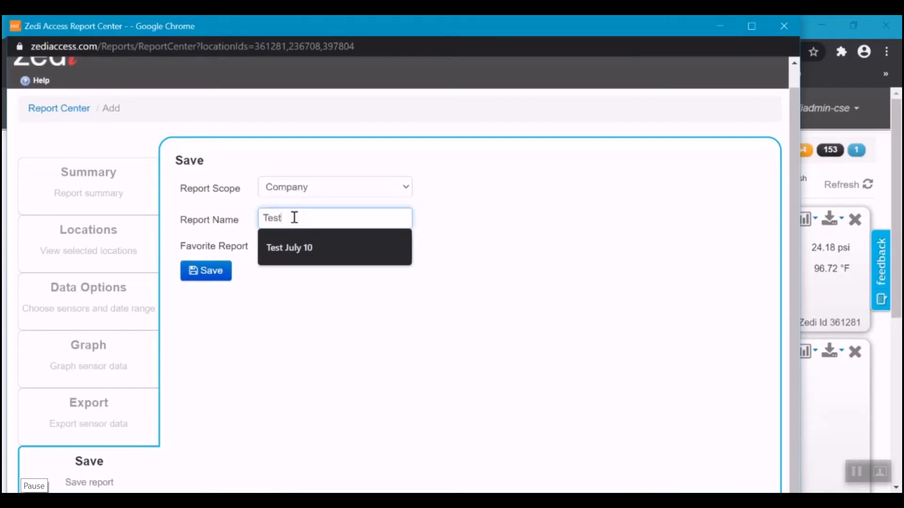
{"action": "type", "text": " 987"}
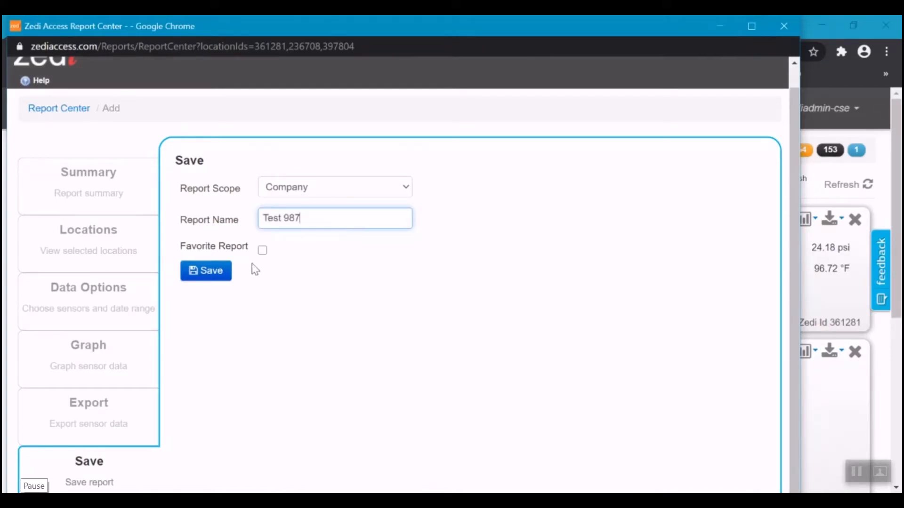
{"action": "left_click", "coordinate": [260, 254]}
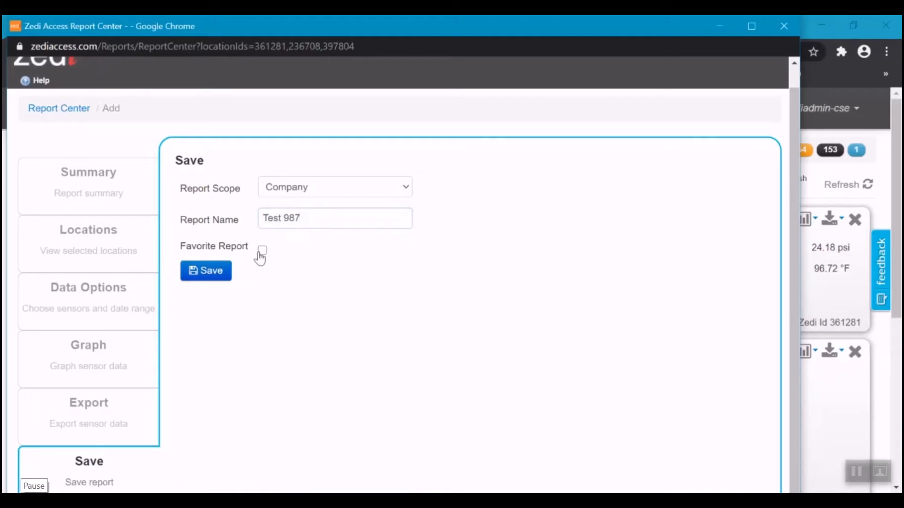
{"action": "left_click", "coordinate": [205, 272]}
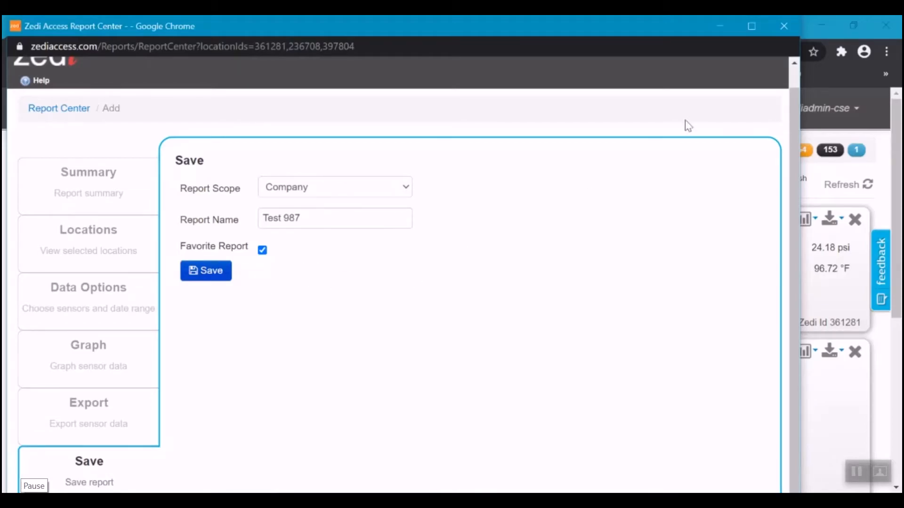
{"action": "left_click", "coordinate": [786, 27]}
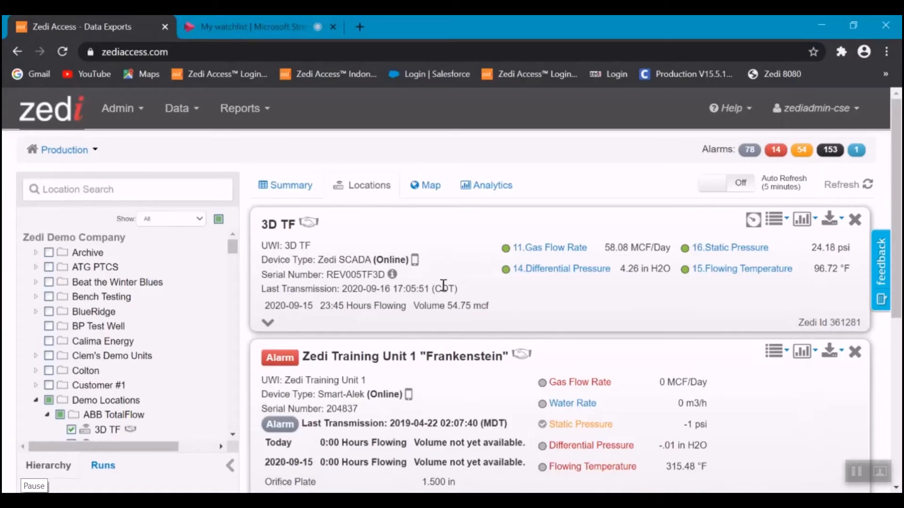
Step: Reopen the Report Center, view the graph of the favorite report Test 987, and close both report windows
{"action": "left_click", "coordinate": [255, 110]}
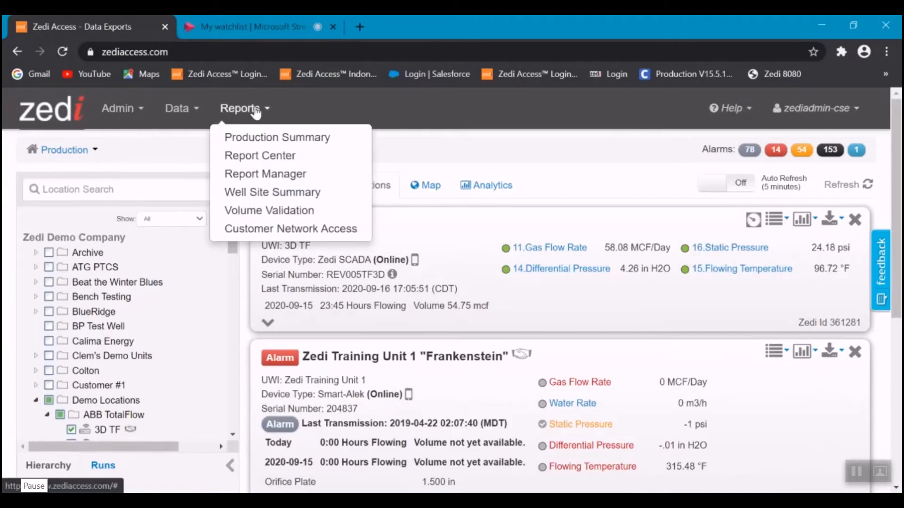
{"action": "left_click", "coordinate": [267, 160]}
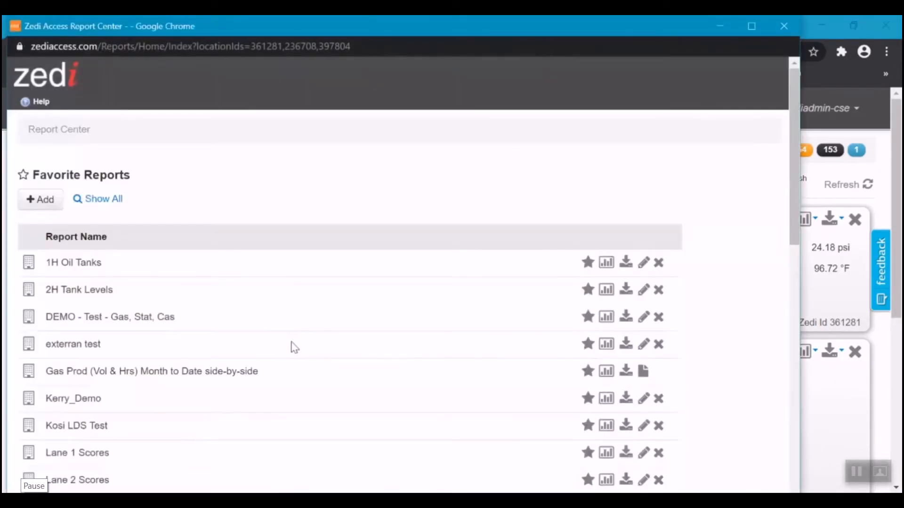
{"action": "scroll", "coordinate": [295, 347], "scroll_direction": "down", "scroll_amount": 8}
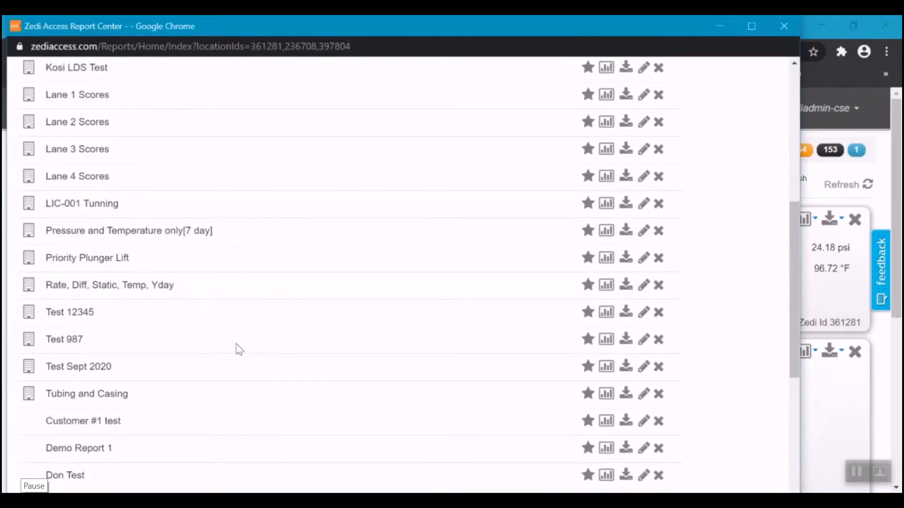
{"action": "left_click", "coordinate": [607, 339]}
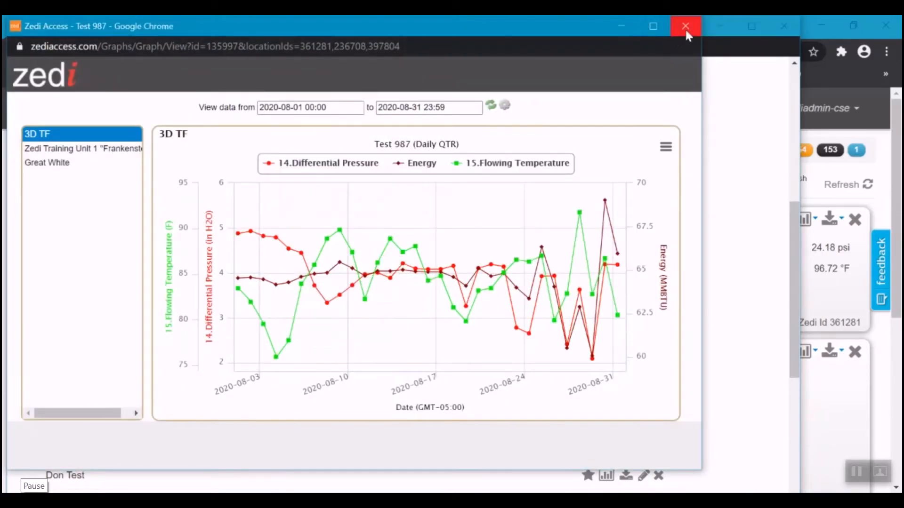
{"action": "left_click", "coordinate": [685, 28]}
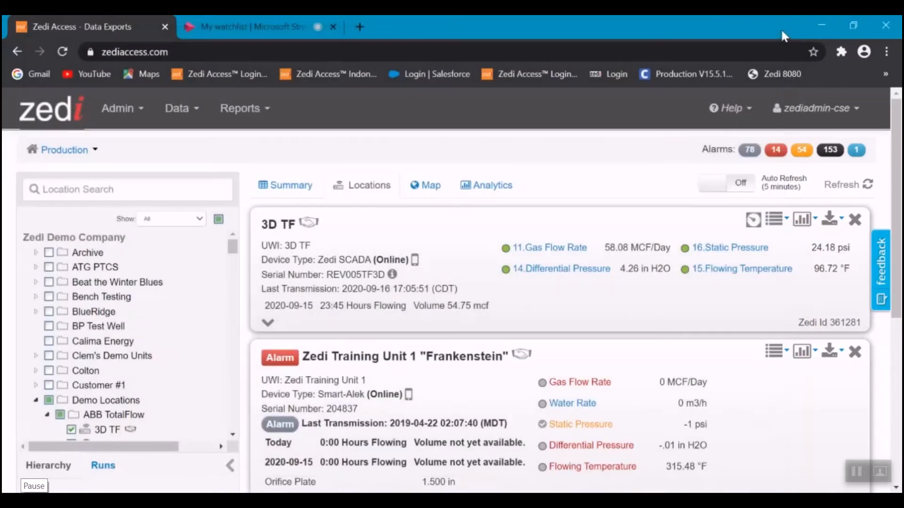
{"action": "left_click", "coordinate": [782, 27]}
Step: Examine the saved reports offered for graphing 3D TF and Zedi Training Unit 1 "Frankenstein", and those offered for exporting 3D TF
{"action": "left_click", "coordinate": [800, 220]}
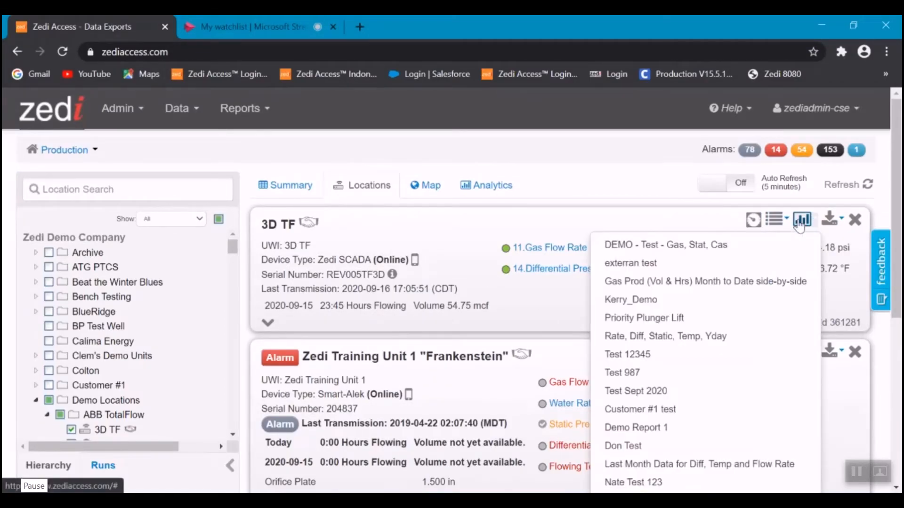
{"action": "left_click", "coordinate": [731, 373]}
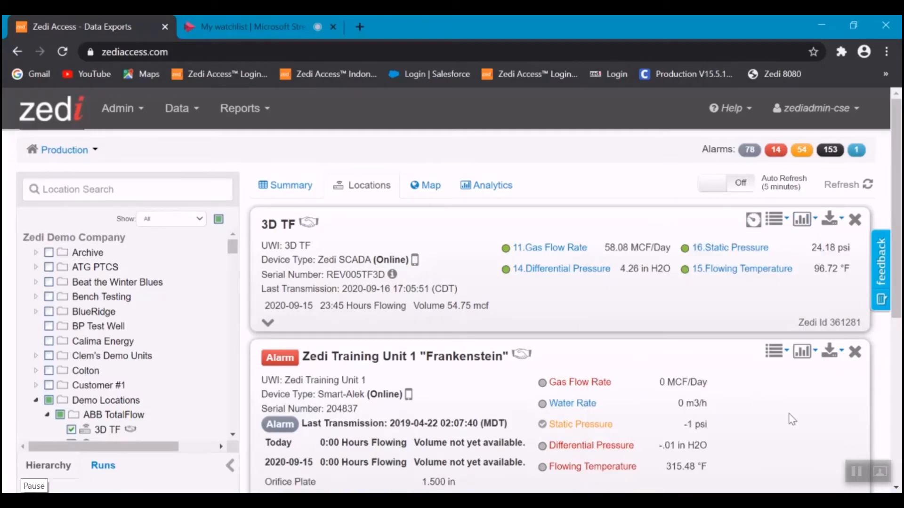
{"action": "scroll", "coordinate": [788, 407], "scroll_direction": "down", "scroll_amount": 1}
{"action": "scroll", "coordinate": [793, 413], "scroll_direction": "up", "scroll_amount": 1}
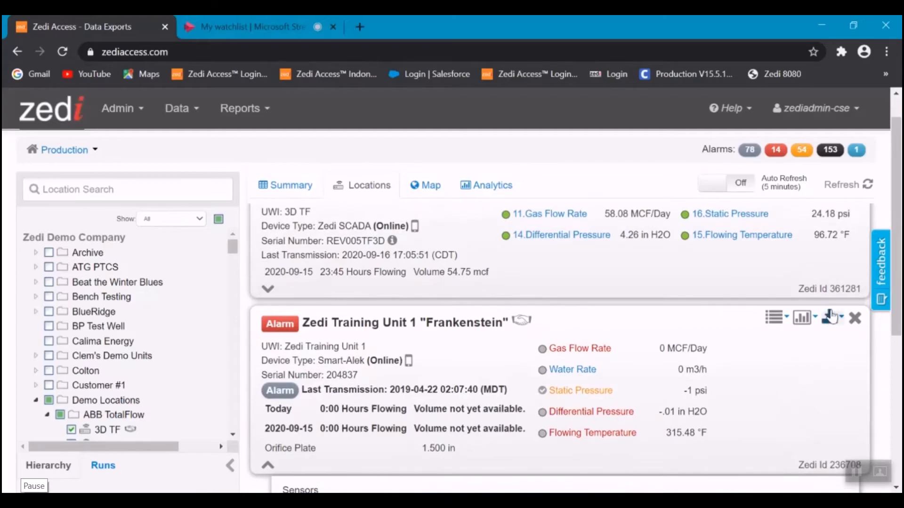
{"action": "left_click", "coordinate": [806, 319]}
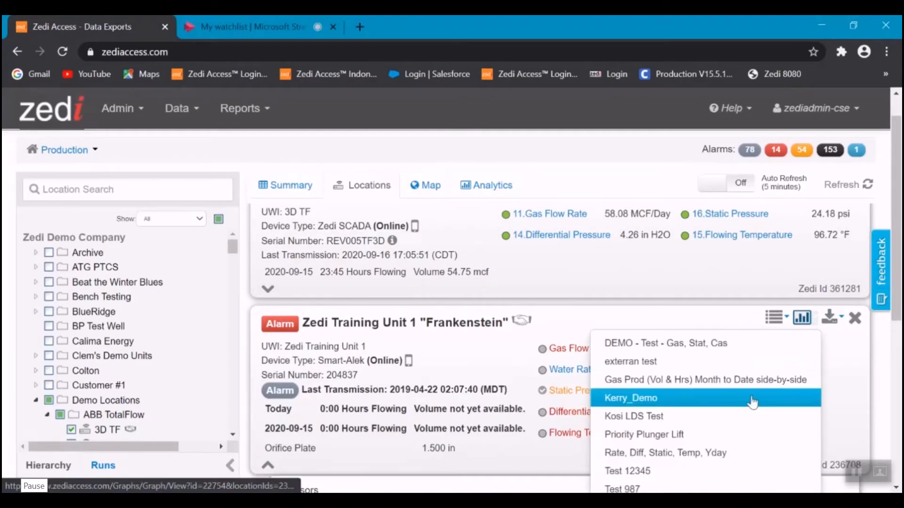
{"action": "scroll", "coordinate": [723, 451], "scroll_direction": "down", "scroll_amount": 1}
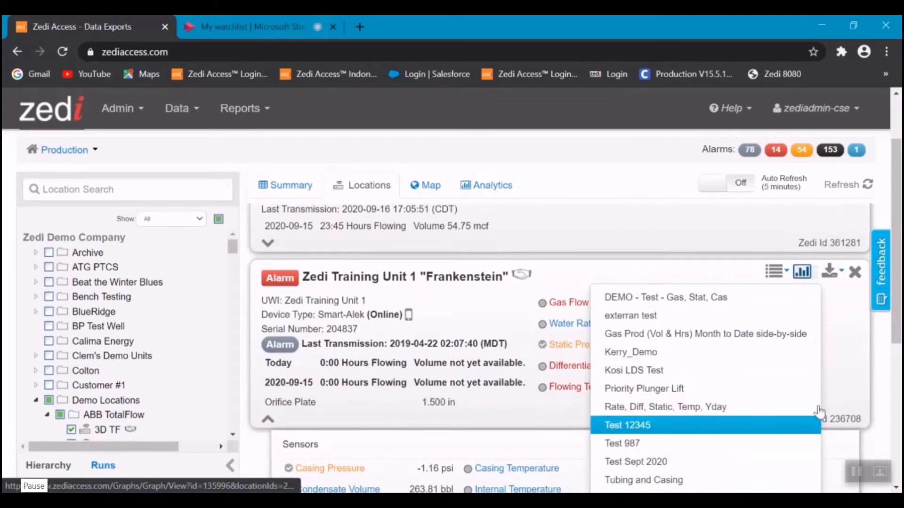
{"action": "left_click", "coordinate": [861, 339]}
{"action": "scroll", "coordinate": [862, 339], "scroll_direction": "up", "scroll_amount": 2}
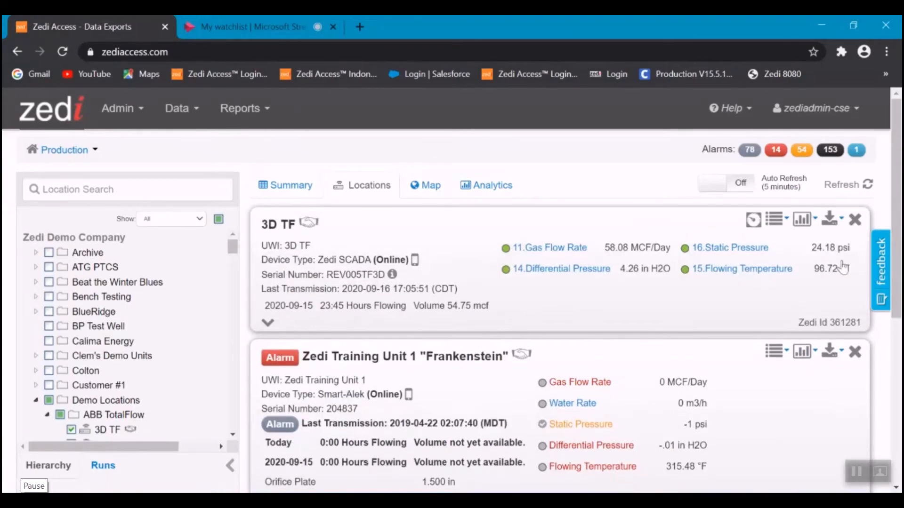
{"action": "left_click", "coordinate": [833, 227]}
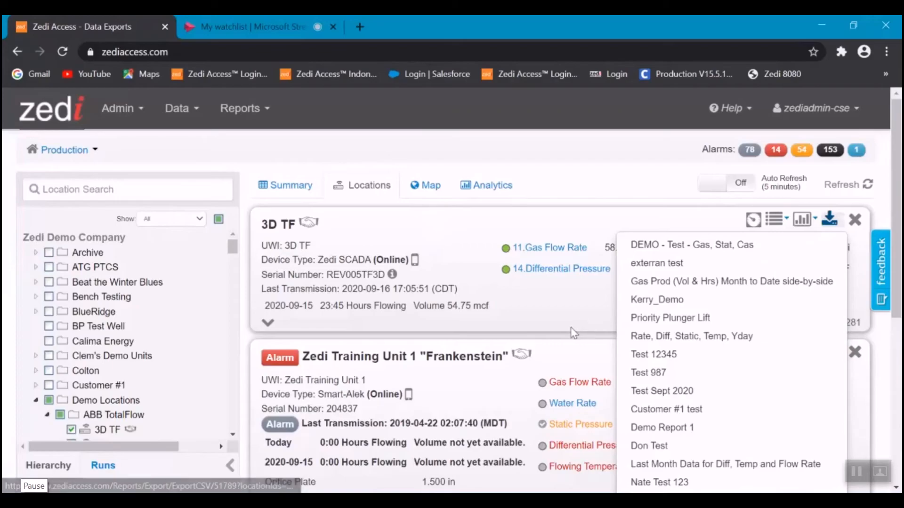
{"action": "left_click", "coordinate": [829, 218]}
Step: Open the Data Exports page
{"action": "left_click", "coordinate": [193, 112]}
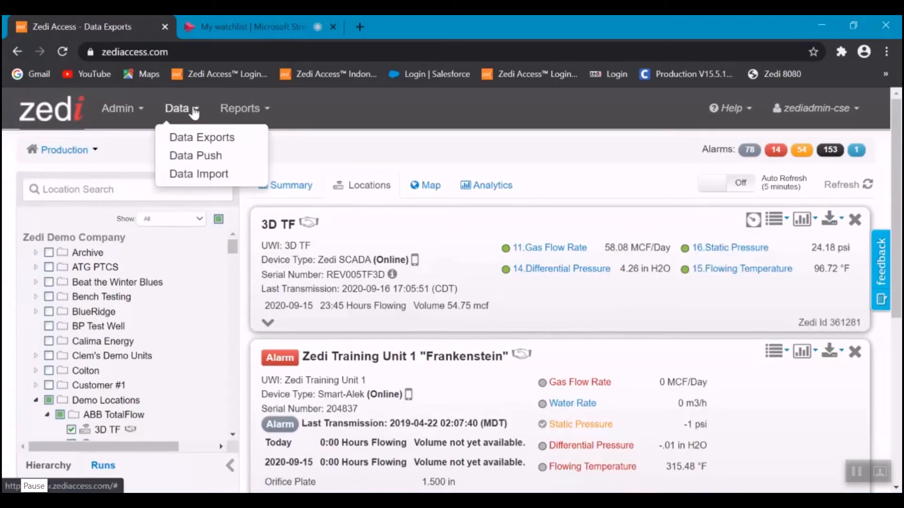
{"action": "left_click", "coordinate": [205, 149]}
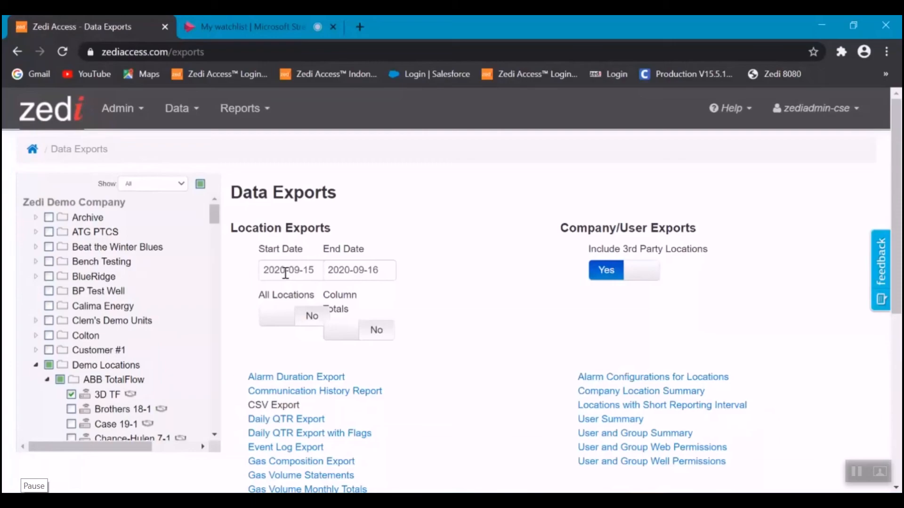
Step: Switch All Locations and Column Totals to Yes and back to No for the location exports
{"action": "left_click", "coordinate": [280, 323]}
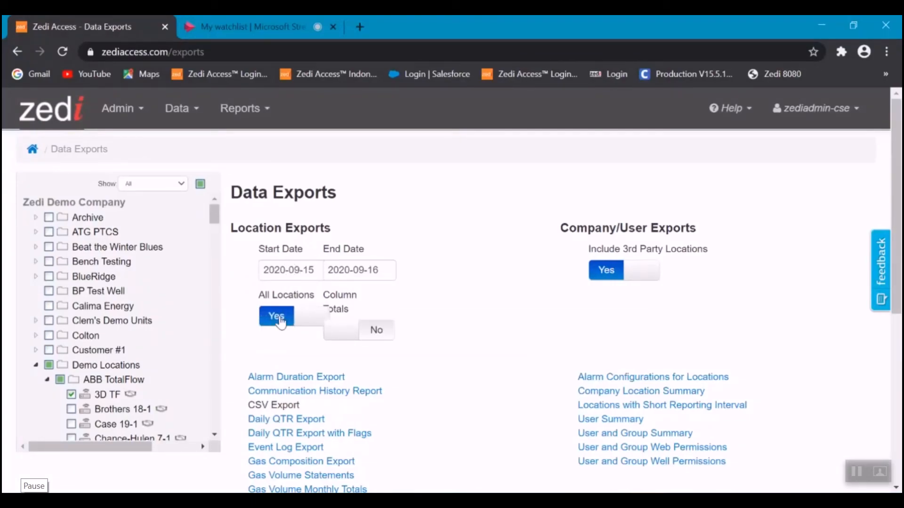
{"action": "left_click", "coordinate": [346, 335]}
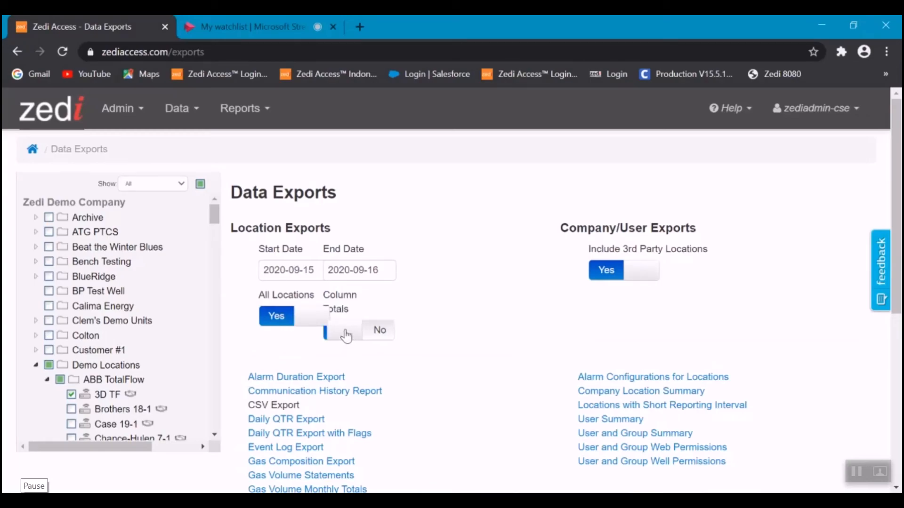
{"action": "left_click", "coordinate": [379, 335]}
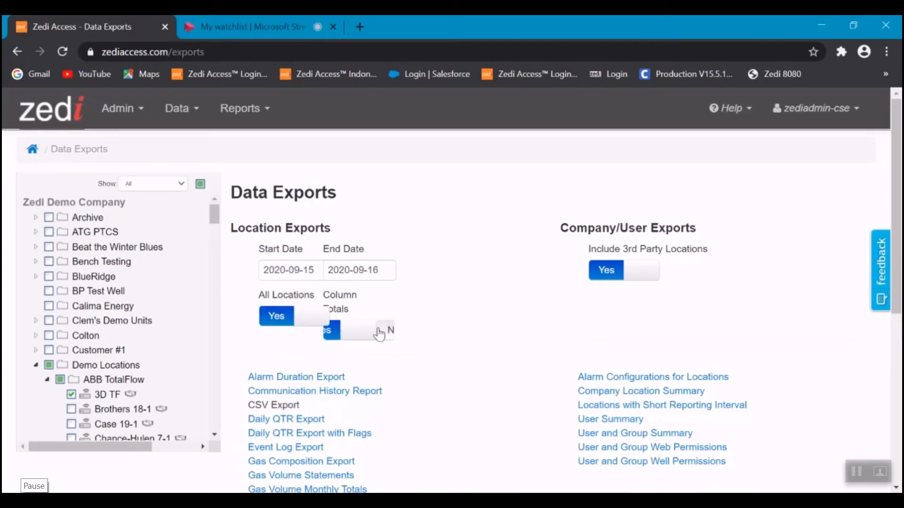
{"action": "left_click", "coordinate": [309, 324]}
Step: Download the Daily QTR Export for the selected locations, view the downloaded file in Excel and close it
{"action": "scroll", "coordinate": [486, 347], "scroll_direction": "down", "scroll_amount": 3}
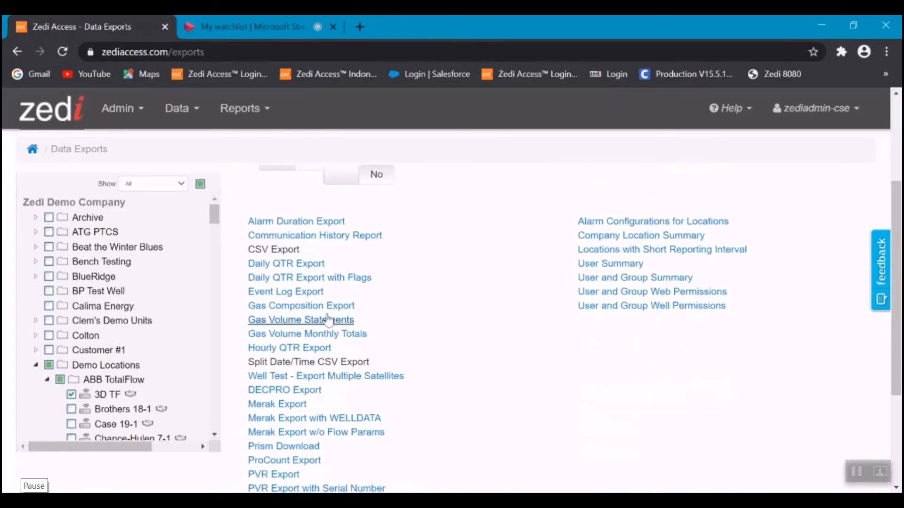
{"action": "left_click", "coordinate": [304, 271]}
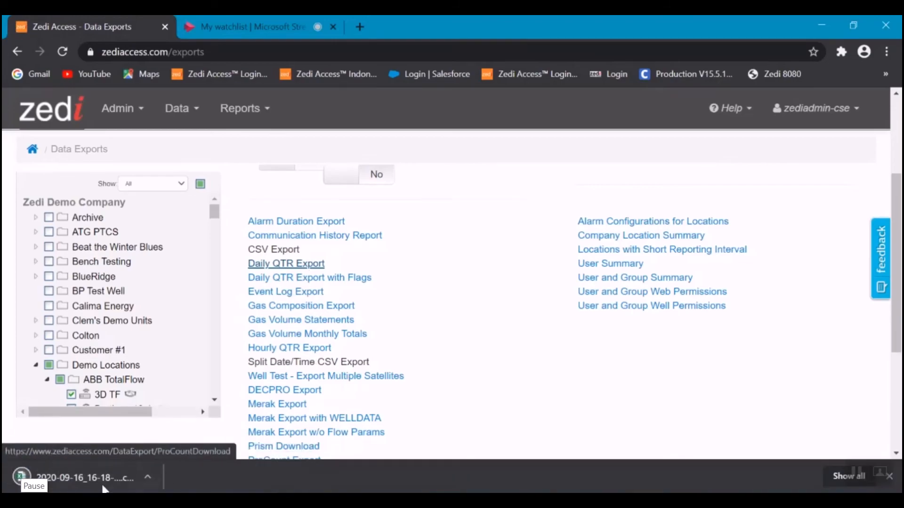
{"action": "left_click", "coordinate": [79, 484]}
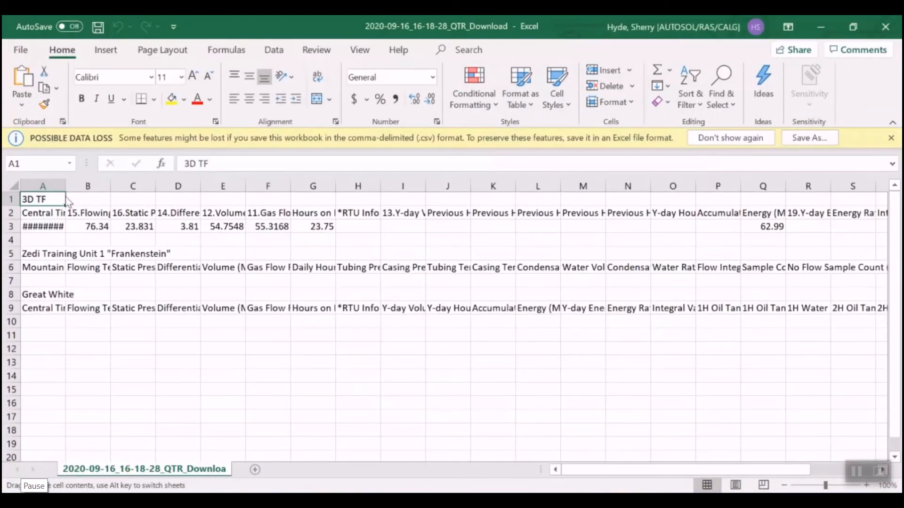
{"action": "left_click", "coordinate": [895, 27]}
{"action": "scroll", "coordinate": [428, 279], "scroll_direction": "up", "scroll_amount": 3}
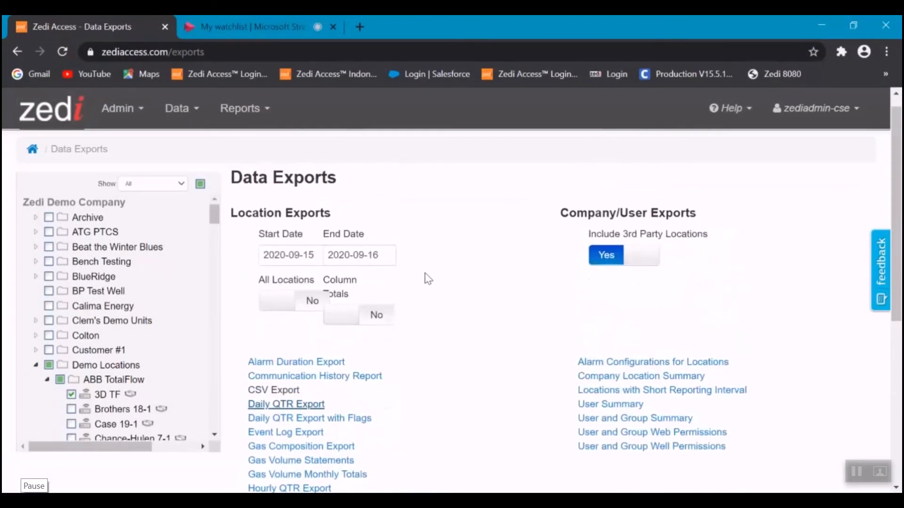